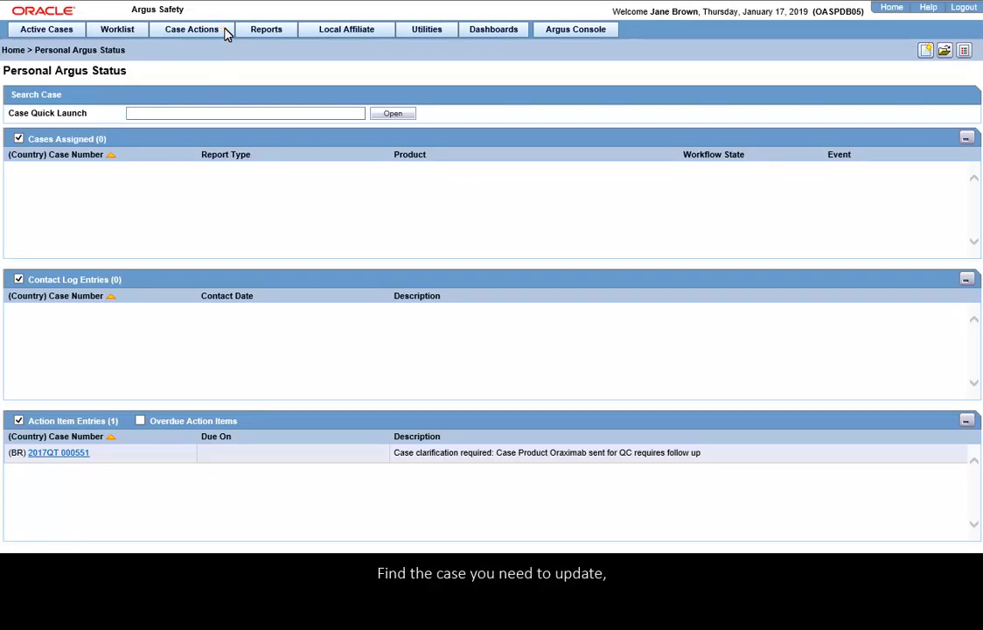
Step: Open existing case 2018SPO 000063 from the Case Actions > Open search results
{"action": "left_click", "coordinate": [181, 48]}
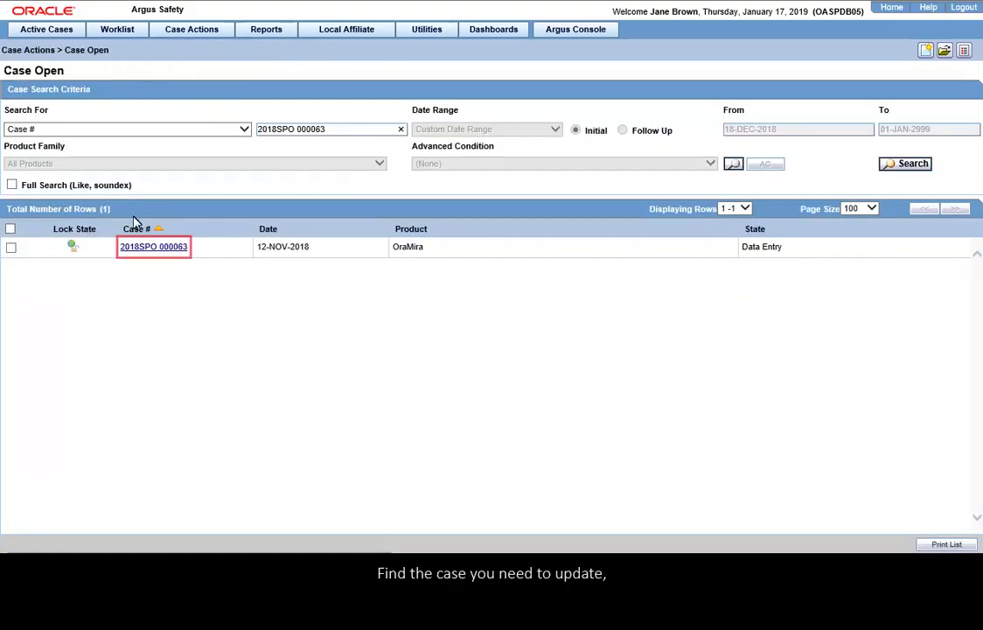
{"action": "left_click", "coordinate": [132, 247]}
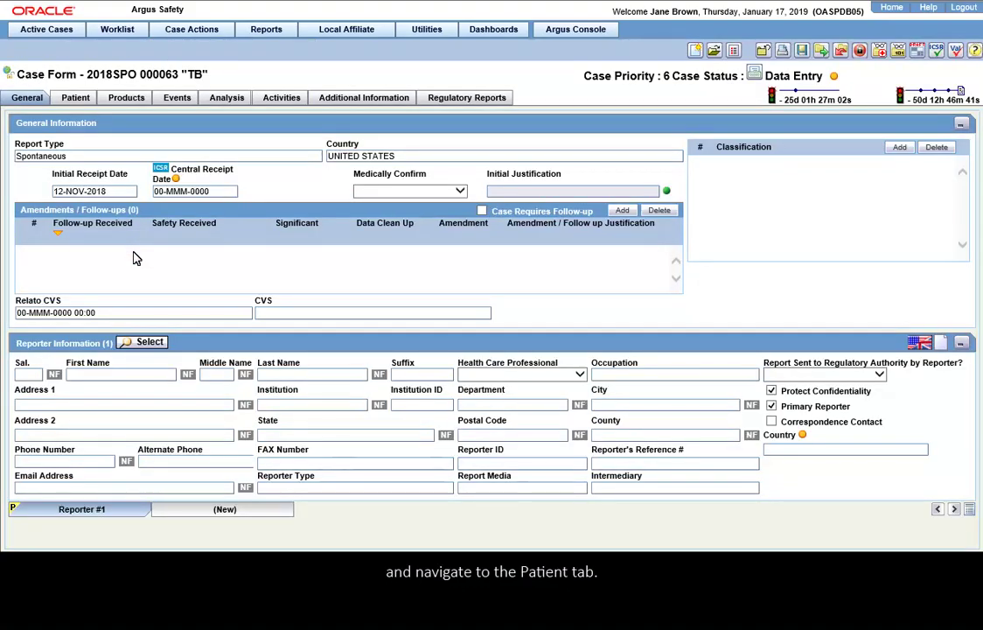
Step: Add a blank test entry to the Lab Data section on the Patient tab
{"action": "left_click", "coordinate": [57, 97]}
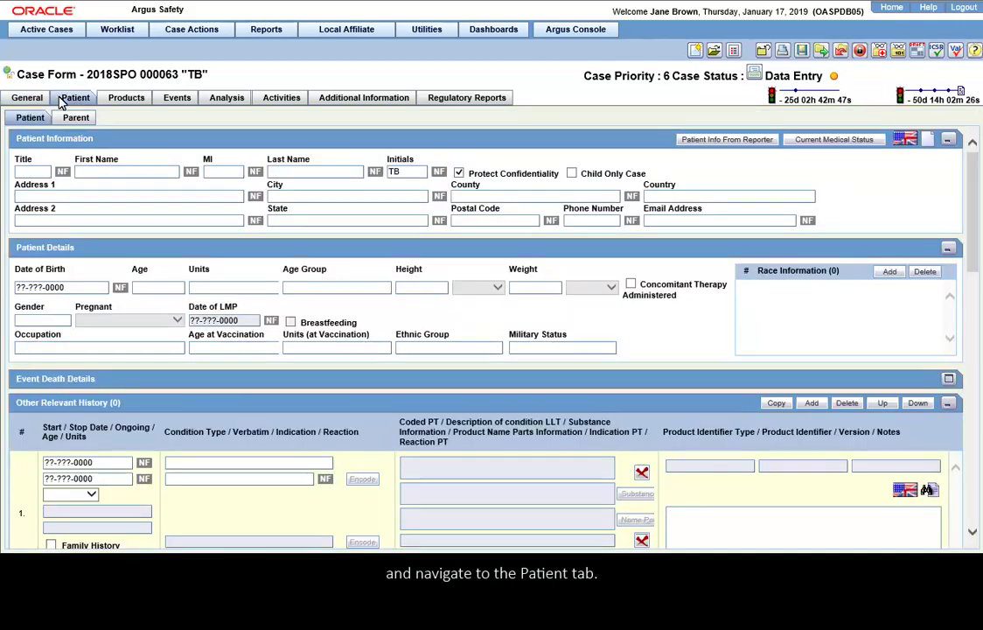
{"action": "left_click_drag", "start_coordinate": [978, 260], "coordinate": [970, 344]}
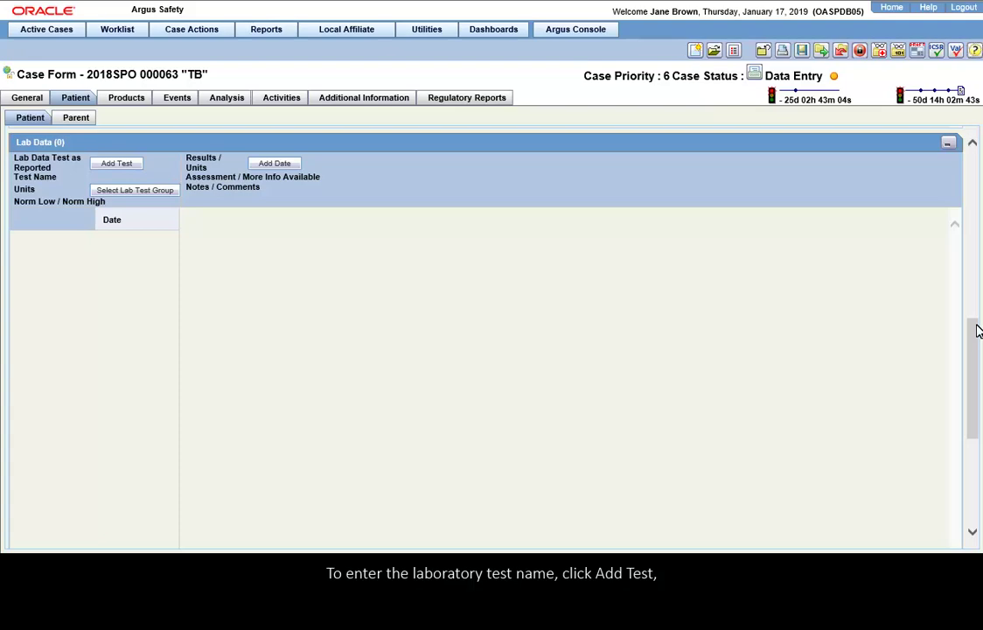
{"action": "left_click", "coordinate": [137, 165]}
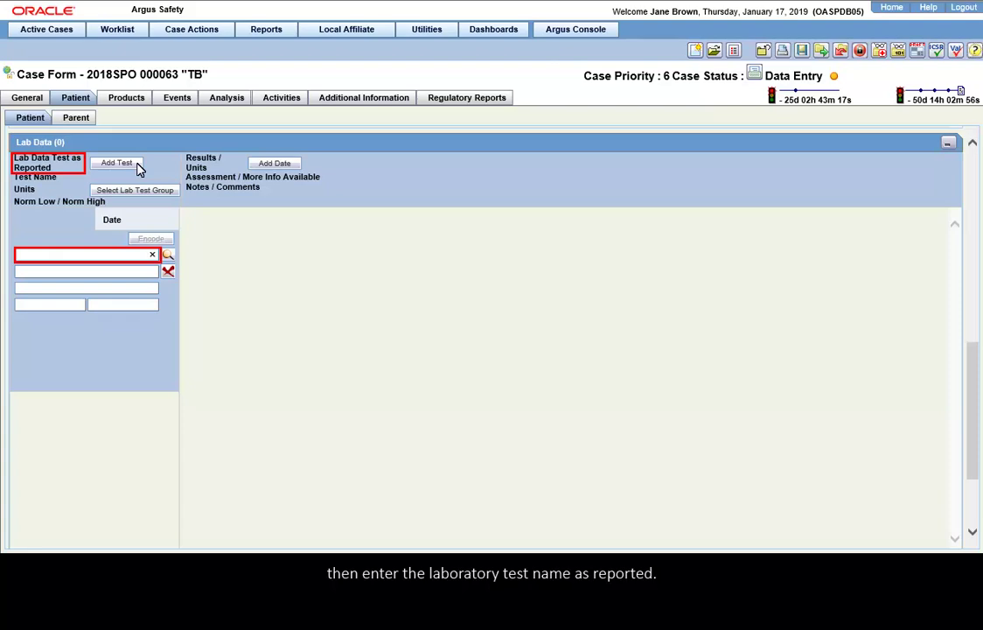
Step: Enter reported test 'liver function' and code it to MedDRA LLT 'Liver function test'
{"action": "left_click", "coordinate": [66, 254]}
{"action": "type", "text": "liver function"}
{"action": "key", "text": "Tab"}
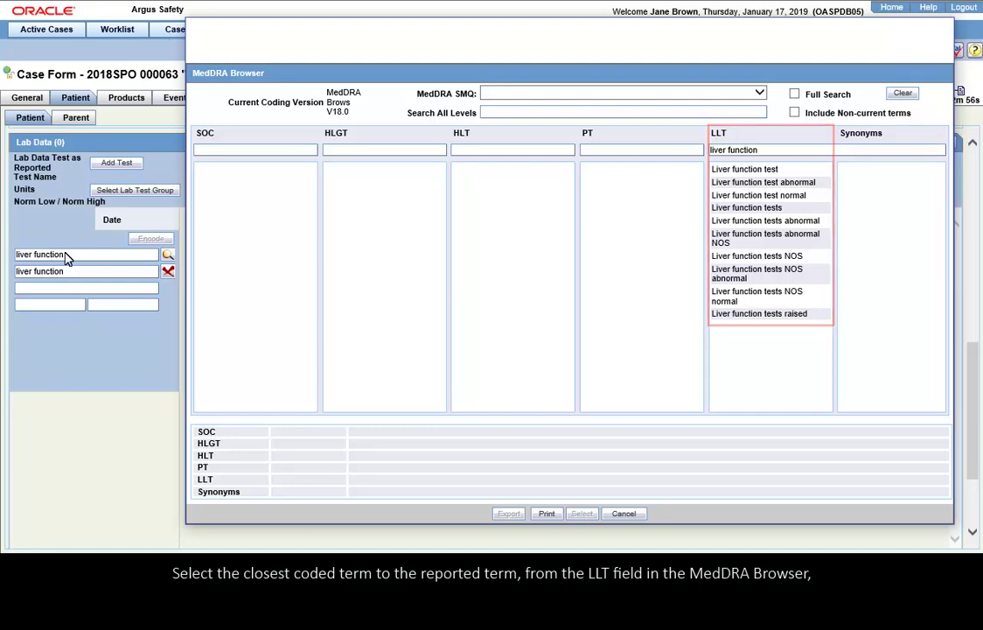
{"action": "left_click", "coordinate": [766, 169]}
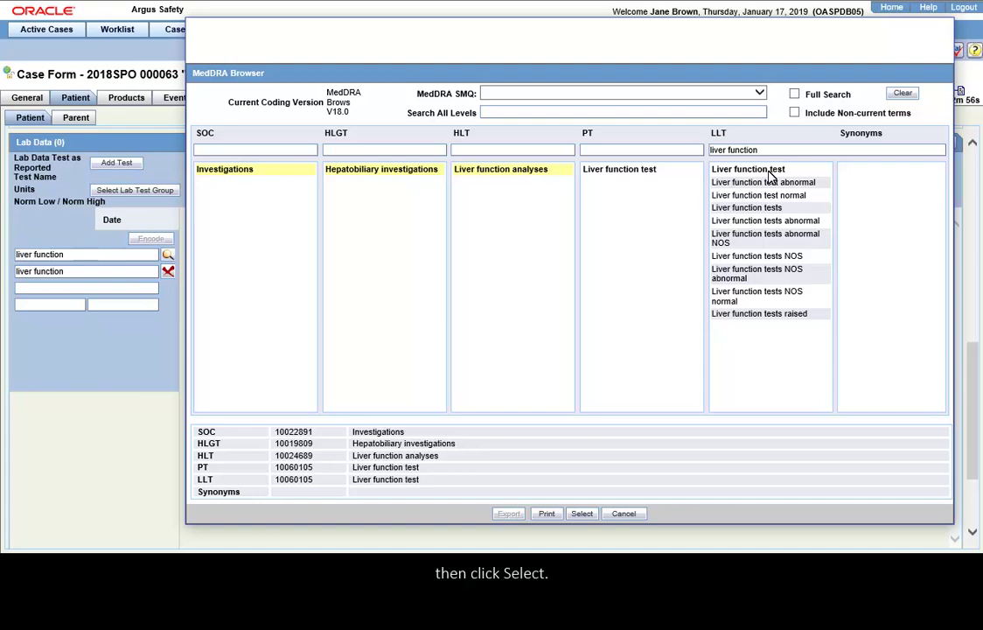
{"action": "left_click", "coordinate": [582, 513]}
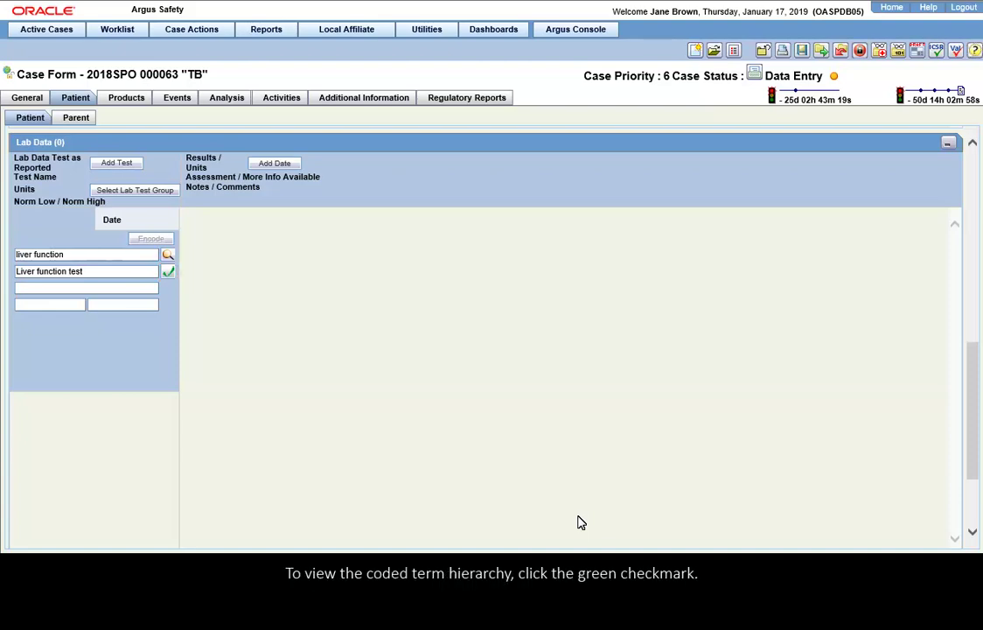
Step: Review the coded term's MedDRA hierarchy, then set the test units to IU/L
{"action": "left_click", "coordinate": [169, 273]}
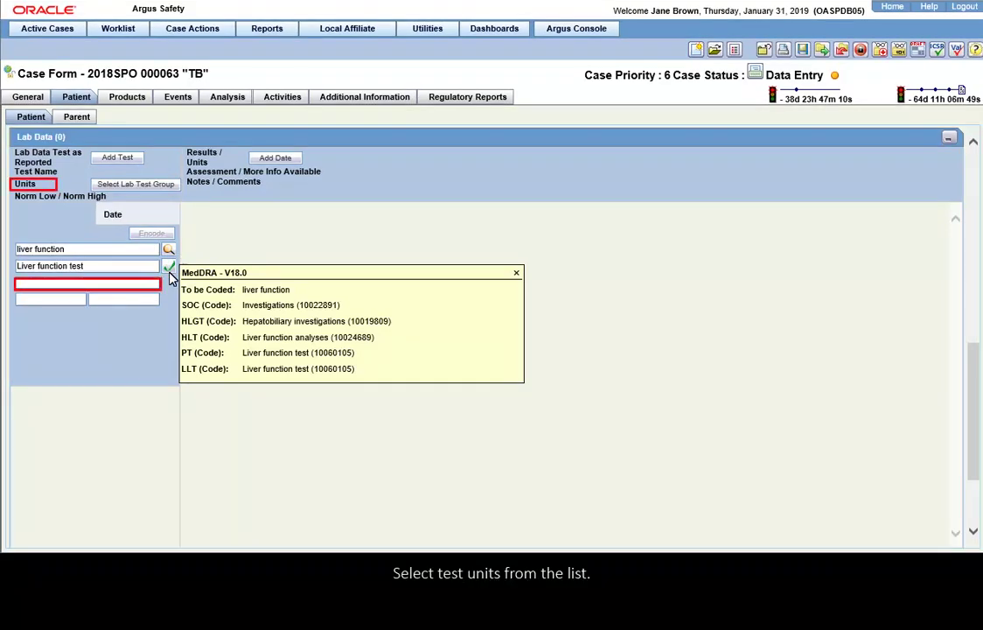
{"action": "left_click", "coordinate": [29, 287]}
{"action": "type", "text": "U/"}
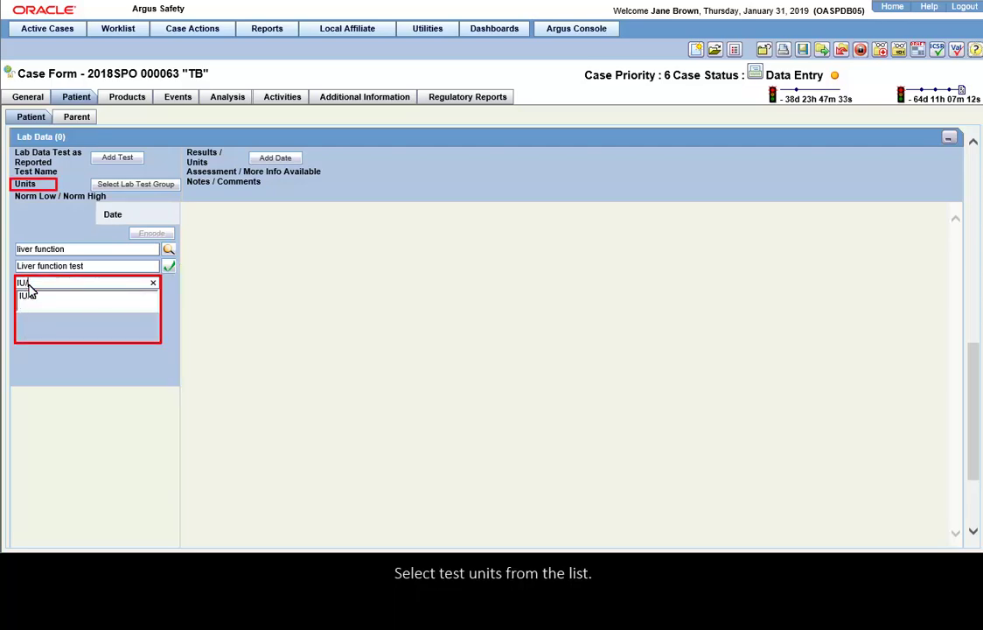
{"action": "left_click", "coordinate": [40, 297]}
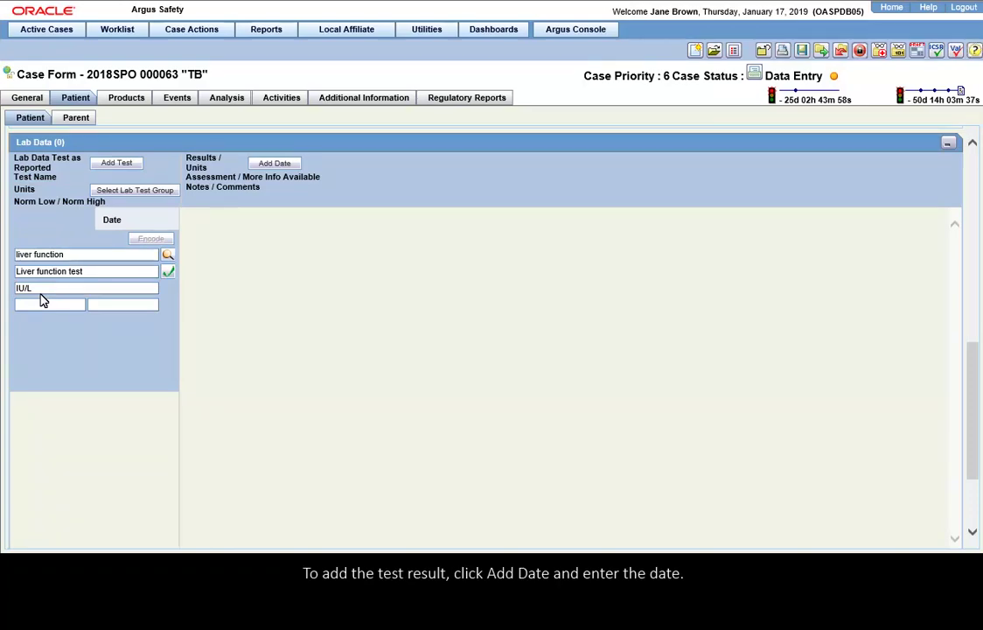
Step: Add a 10-DEC-2018 result date to the liver function test
{"action": "left_click", "coordinate": [287, 163]}
{"action": "left_click", "coordinate": [243, 218]}
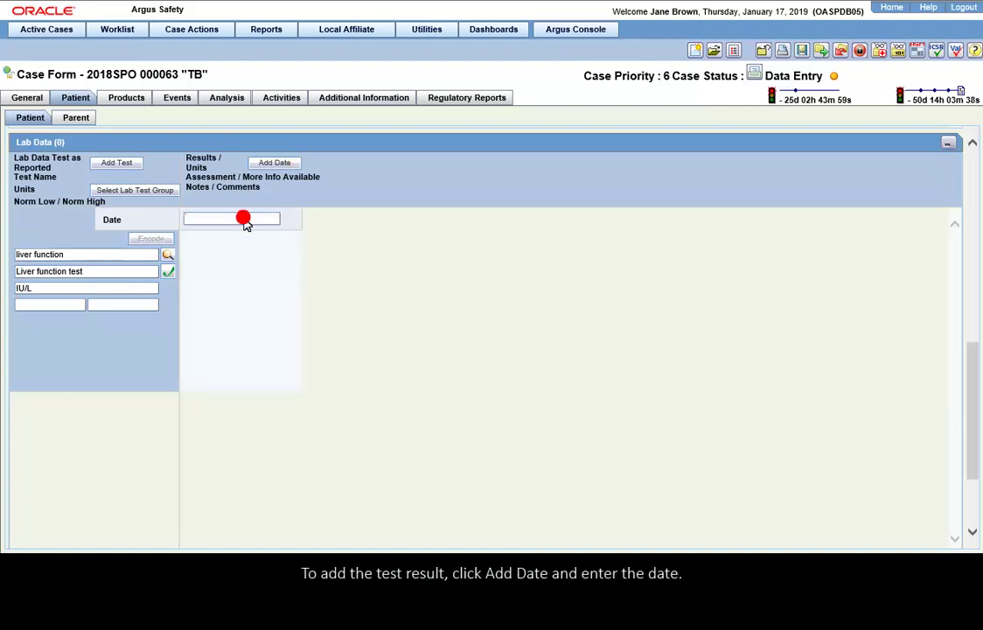
{"action": "type", "text": "10-DEC-2018"}
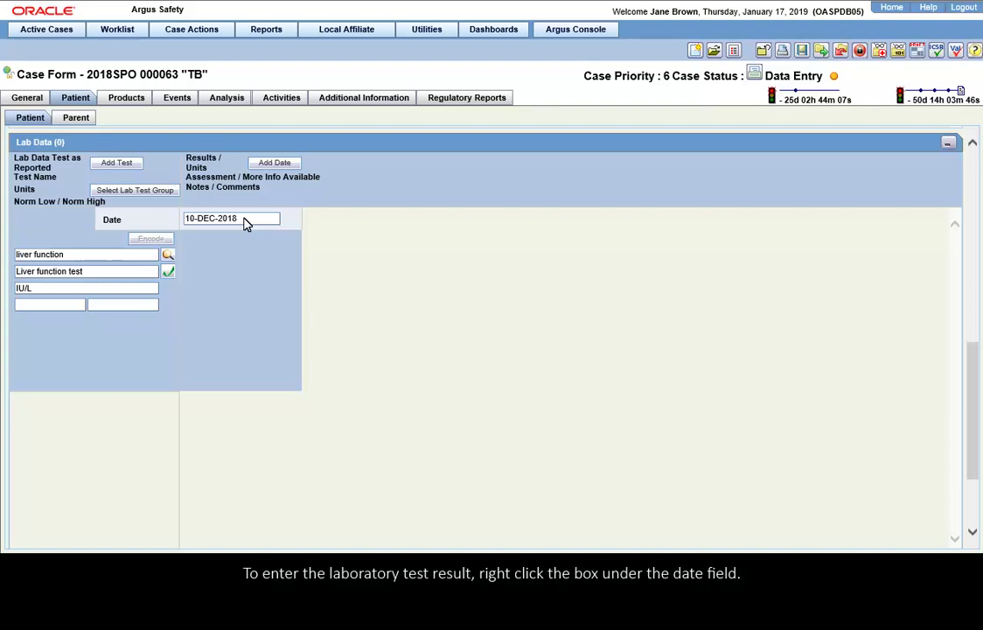
Step: Record a result of 400 assessed as elevated for 10-DEC-2018
{"action": "right_click", "coordinate": [230, 247]}
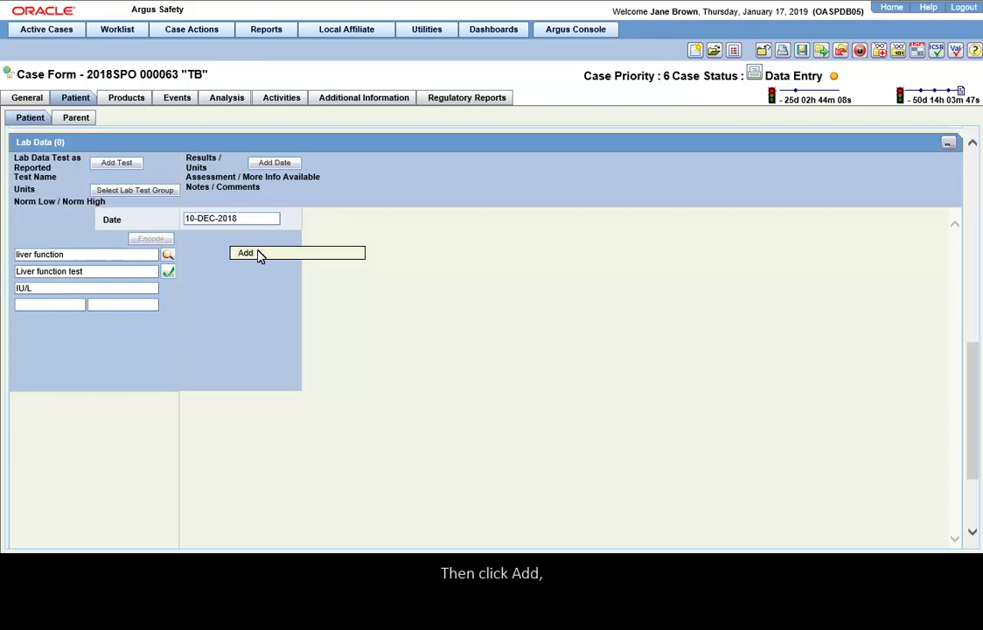
{"action": "left_click", "coordinate": [258, 254]}
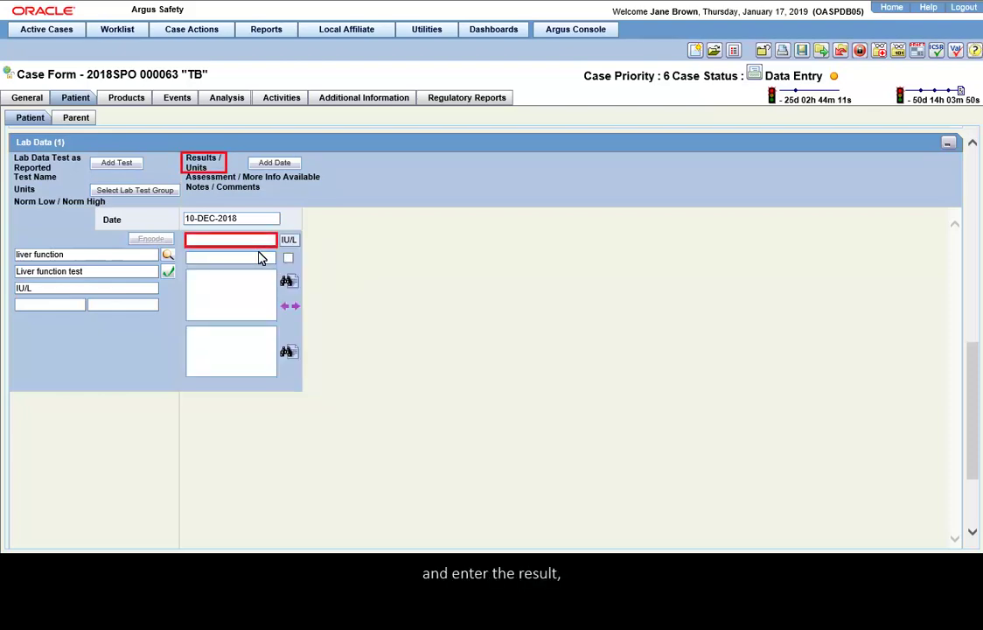
{"action": "left_click", "coordinate": [205, 242]}
{"action": "type", "text": "400"}
{"action": "left_click", "coordinate": [220, 262]}
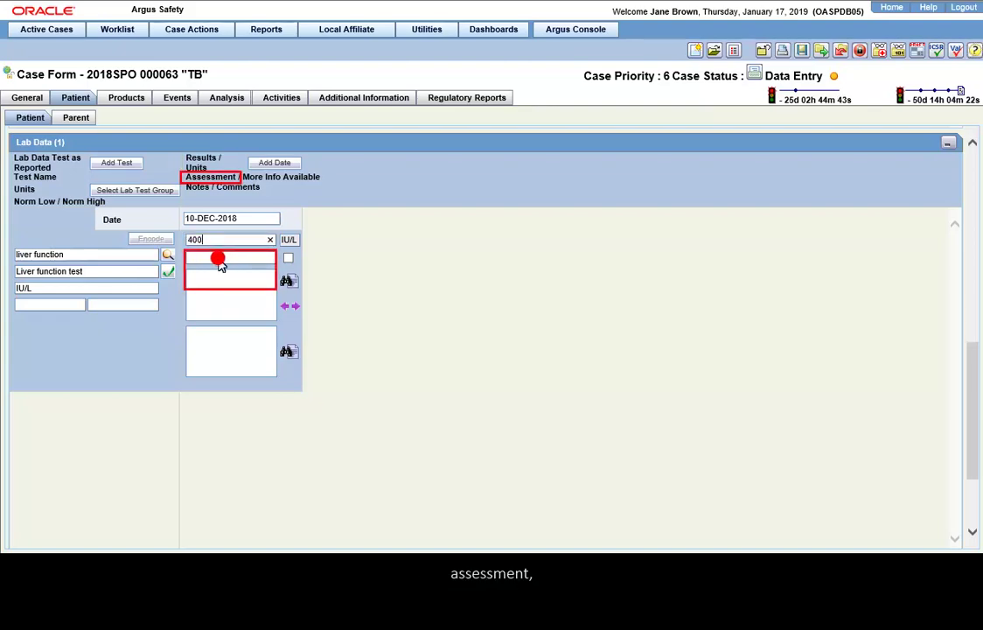
{"action": "type", "text": "elevated"}
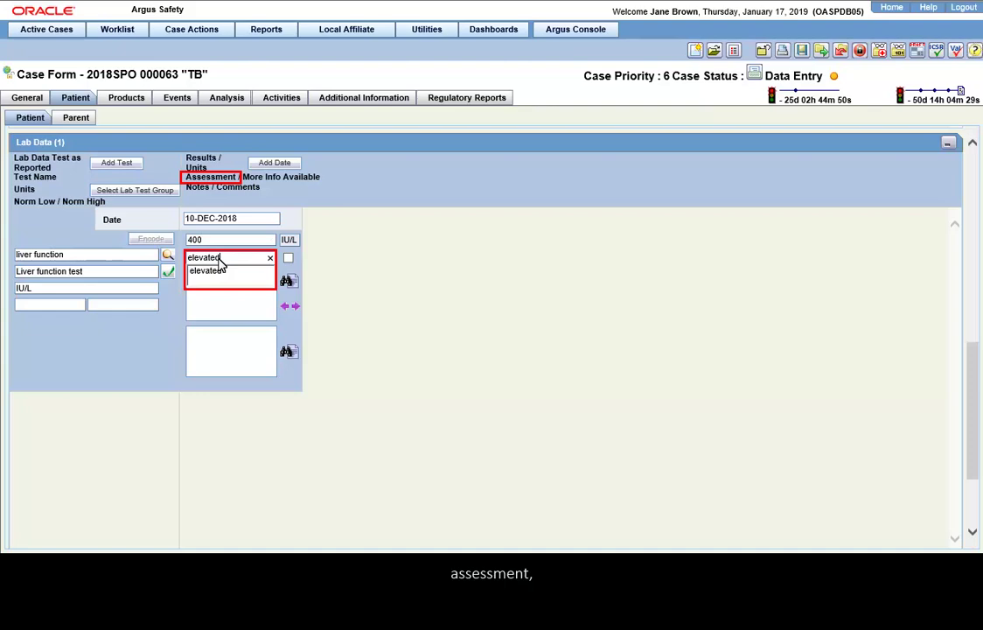
{"action": "left_click", "coordinate": [234, 271]}
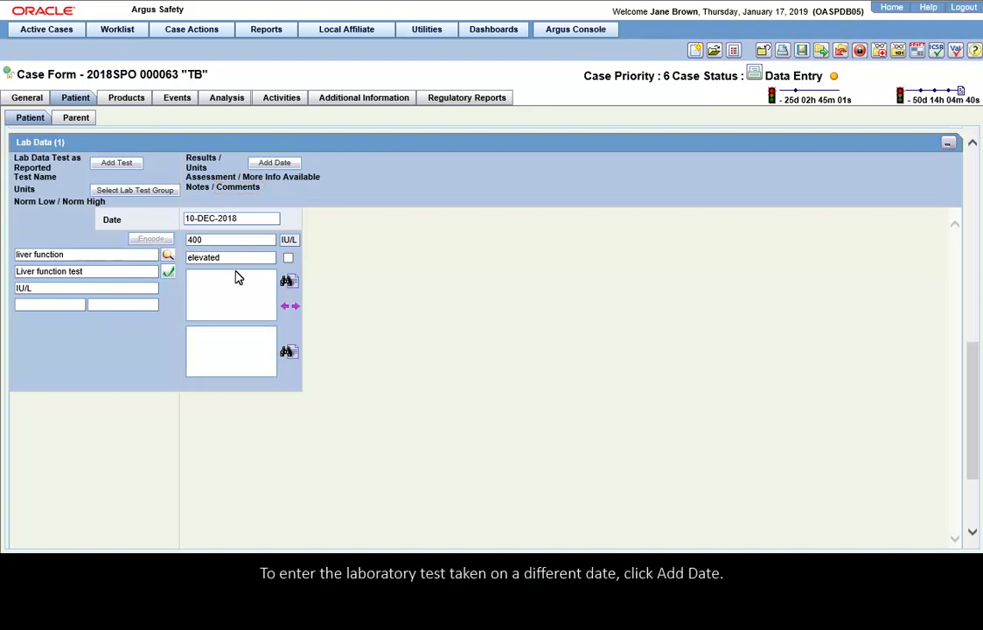
Step: Add a second result date of 11-NOV-2018 to the liver function test
{"action": "left_click", "coordinate": [279, 163]}
{"action": "left_click", "coordinate": [364, 219]}
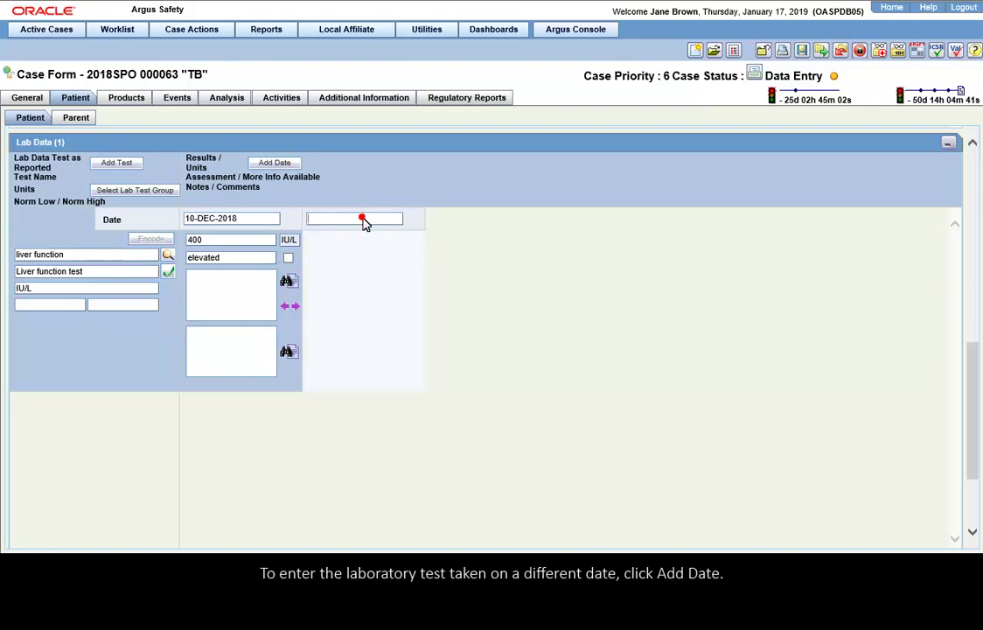
{"action": "type", "text": "11-NOV-2018"}
{"action": "left_click", "coordinate": [374, 270]}
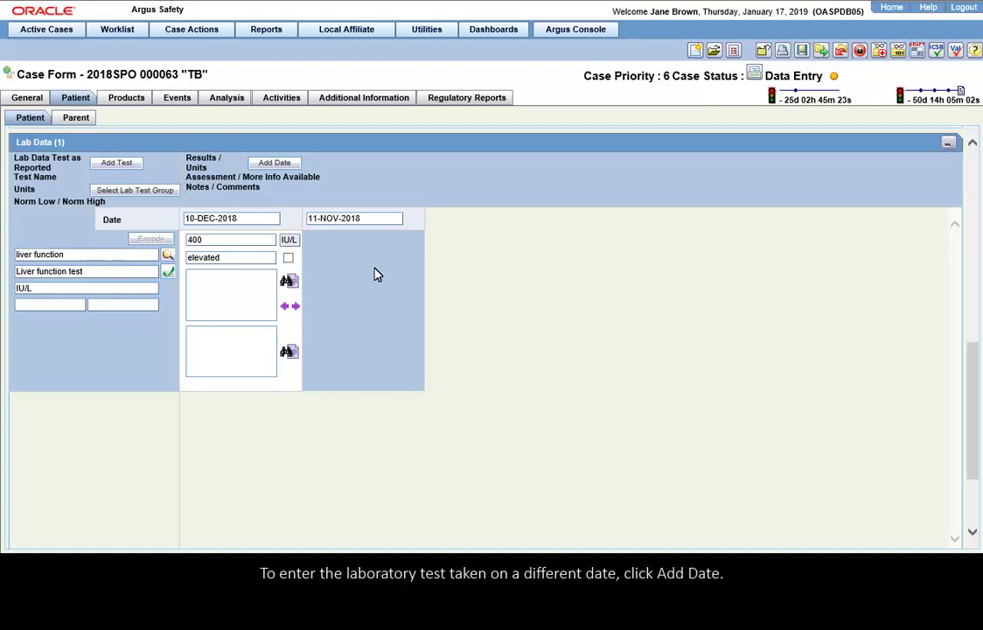
Step: Record result 450, elevated, for 11-NOV-2018 and save the case
{"action": "left_click", "coordinate": [405, 260]}
{"action": "left_click", "coordinate": [333, 240]}
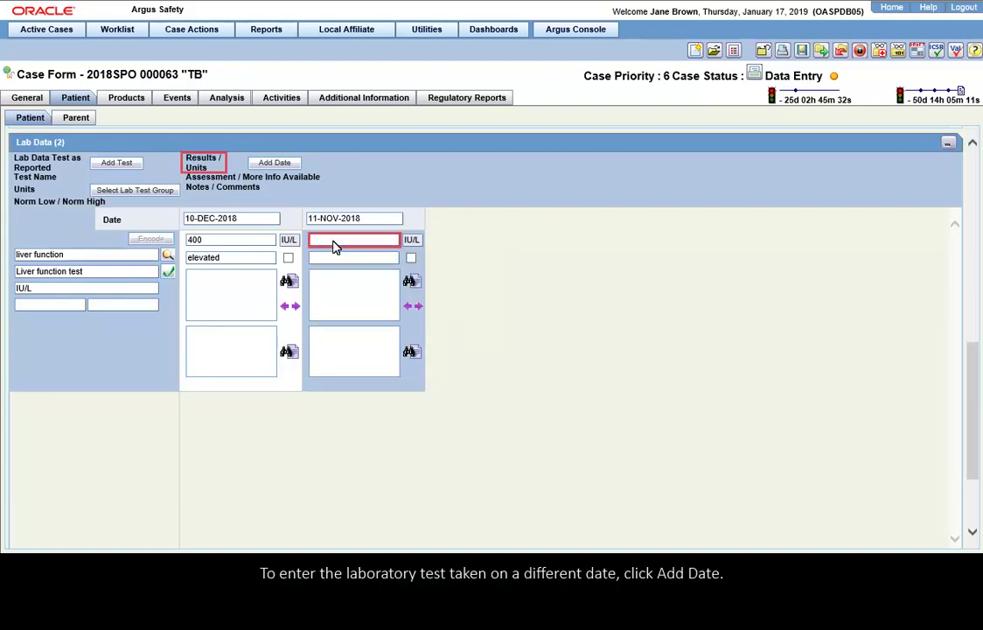
{"action": "type", "text": "450"}
{"action": "left_click", "coordinate": [344, 261]}
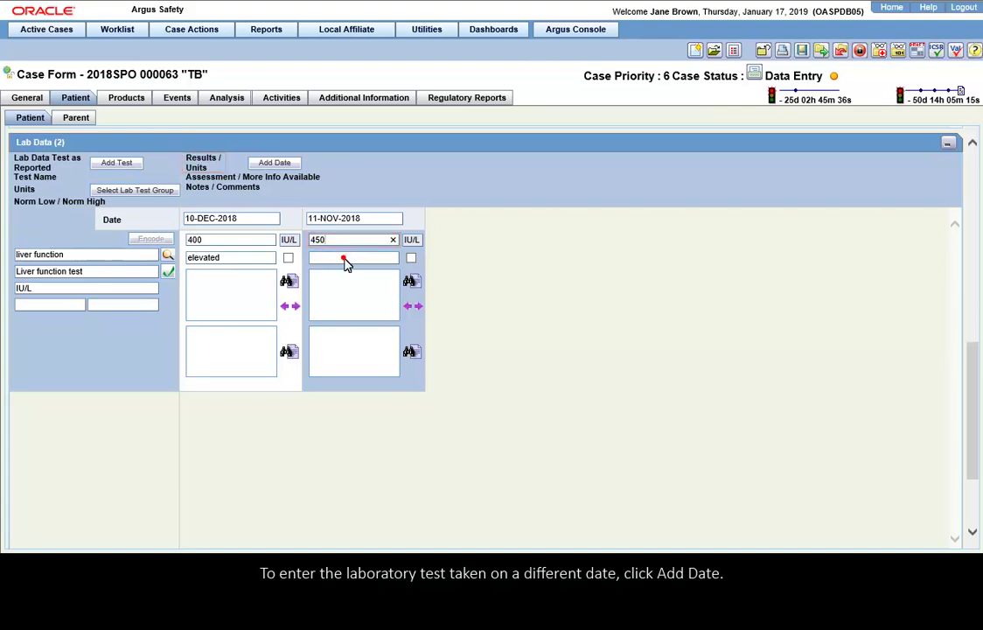
{"action": "type", "text": "elevated"}
{"action": "left_click", "coordinate": [350, 272]}
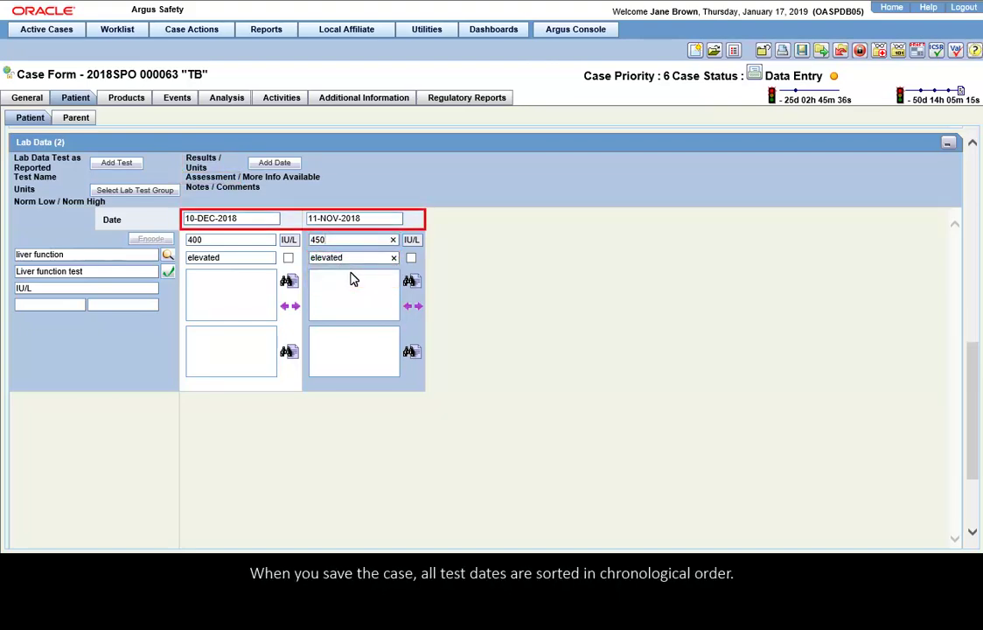
{"action": "left_click", "coordinate": [194, 35]}
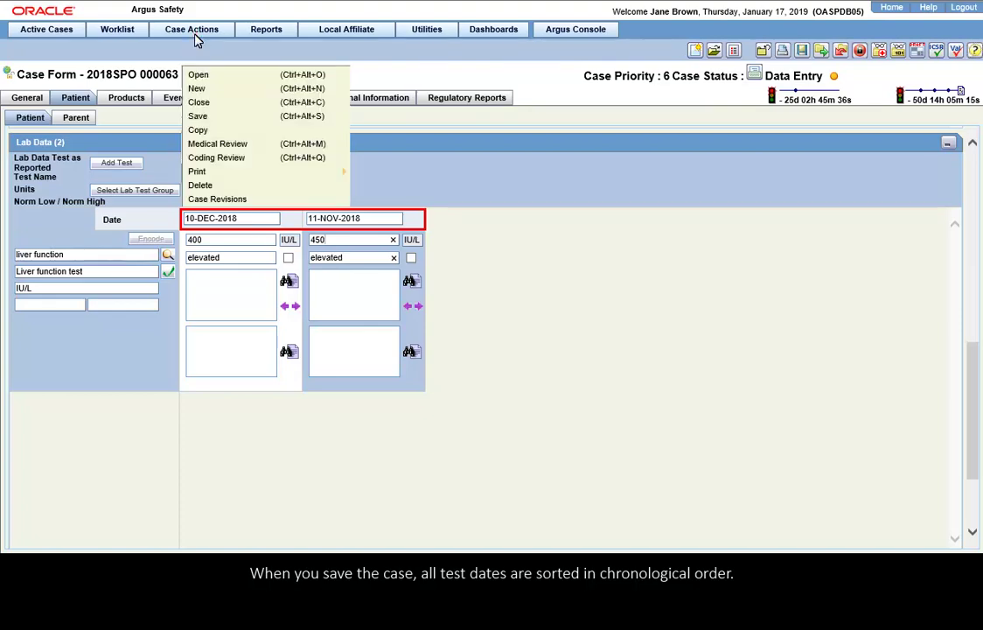
{"action": "left_click", "coordinate": [199, 117]}
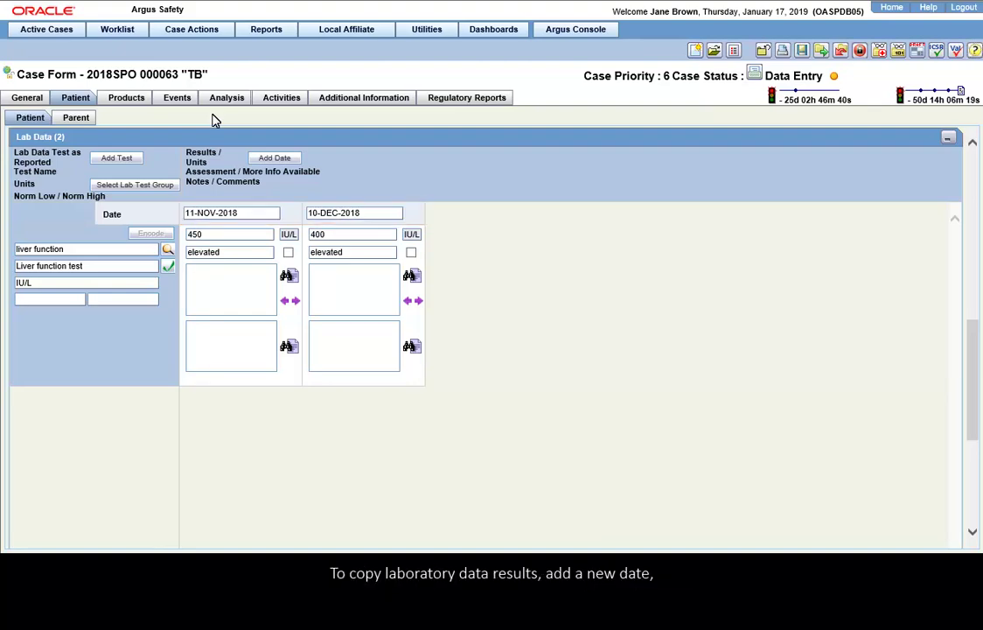
{"action": "left_click", "coordinate": [260, 157]}
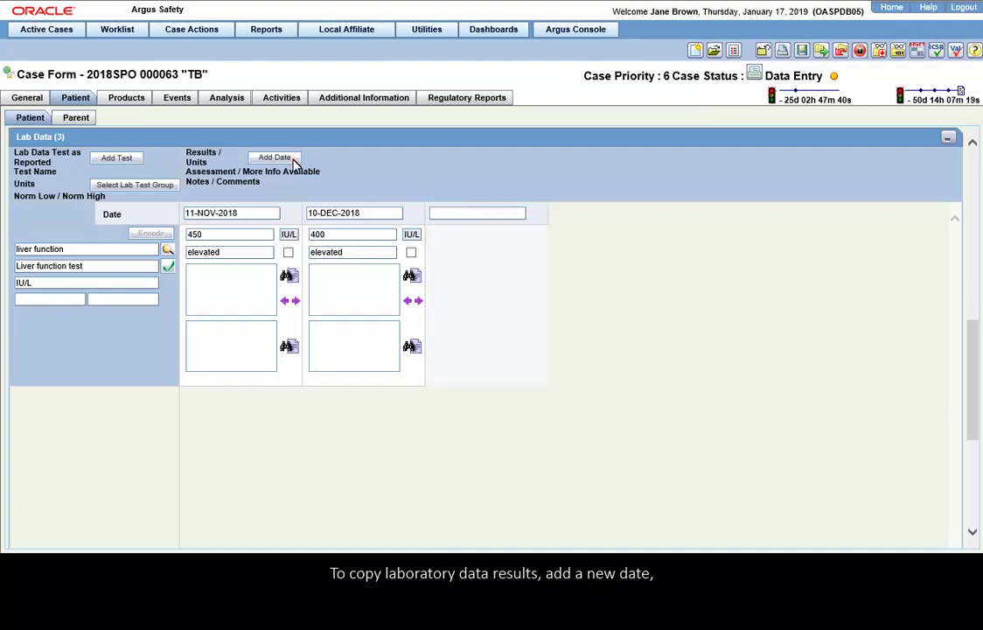
{"action": "left_click", "coordinate": [484, 218]}
{"action": "type", "text": "11-DEC-2018"}
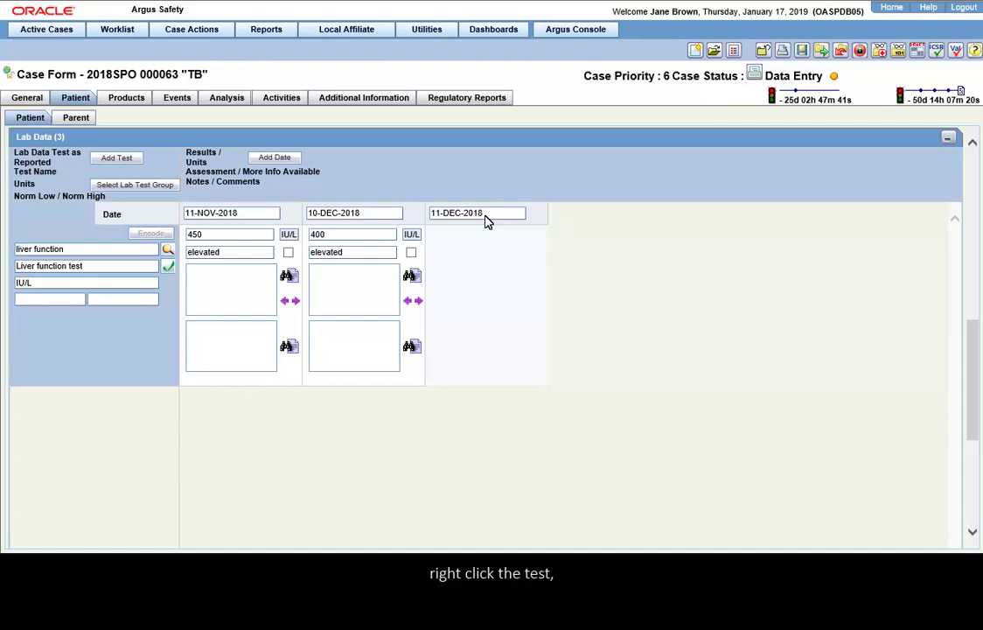
{"action": "right_click", "coordinate": [404, 253]}
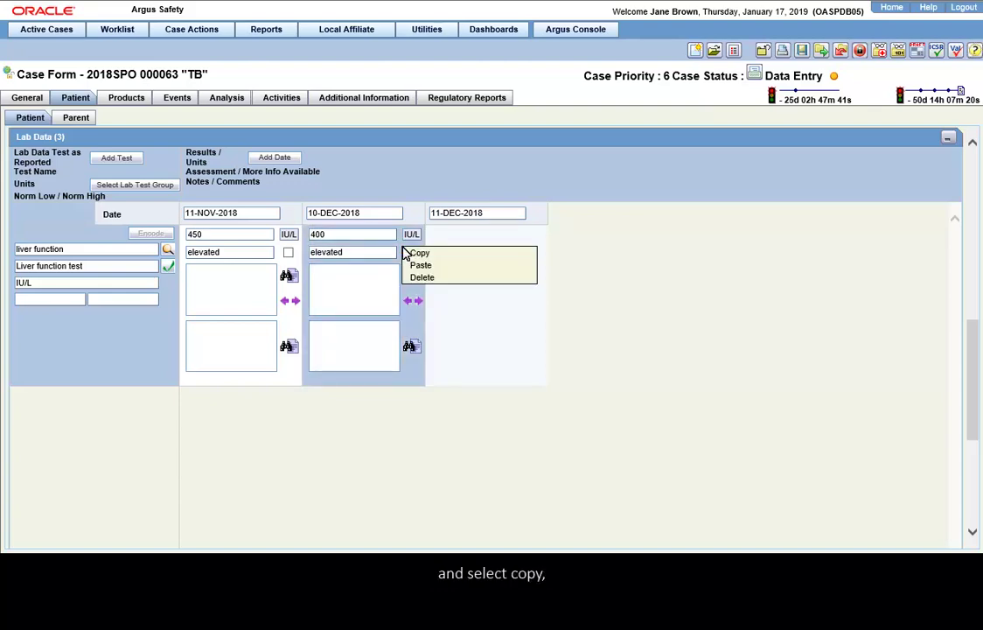
{"action": "left_click", "coordinate": [446, 254]}
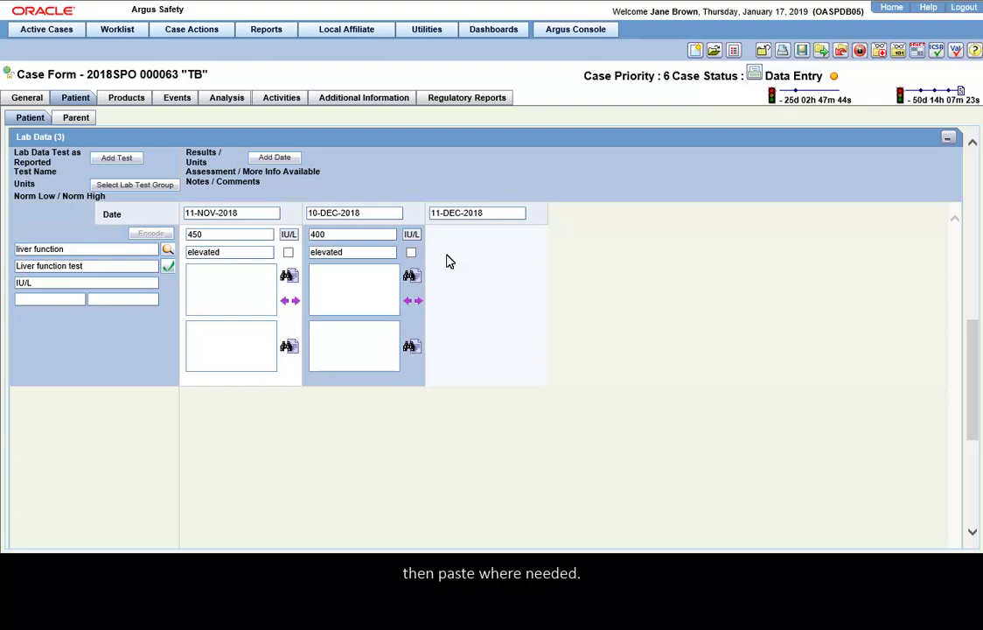
{"action": "right_click", "coordinate": [521, 273]}
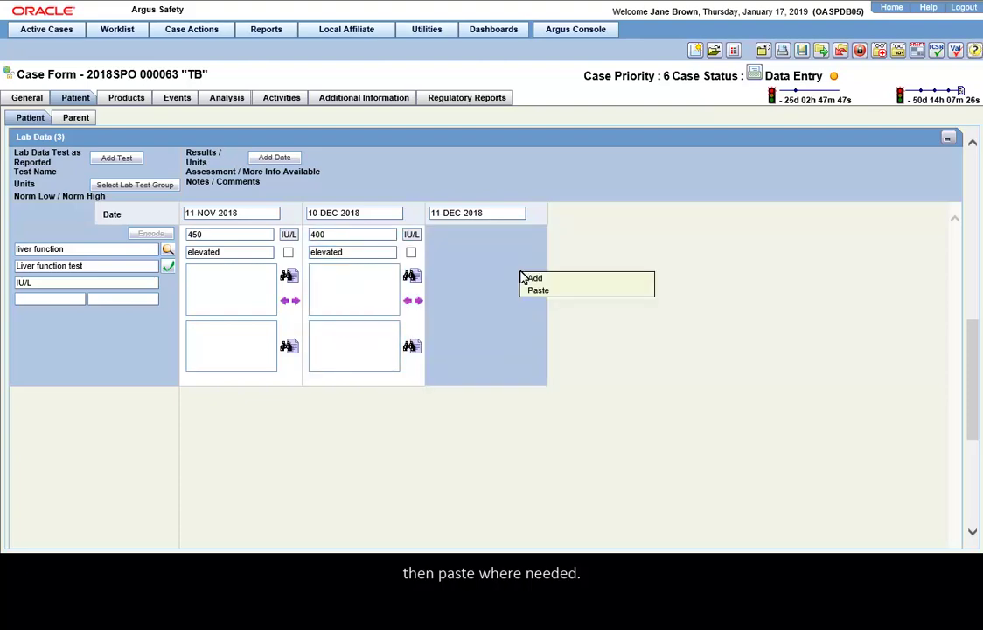
{"action": "left_click", "coordinate": [569, 289]}
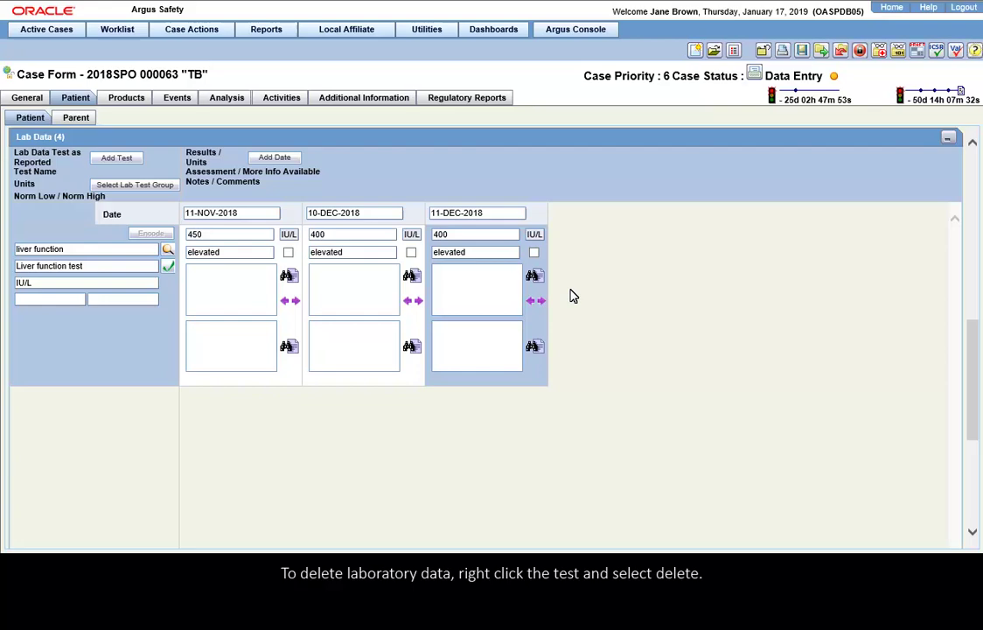
{"action": "right_click", "coordinate": [542, 259]}
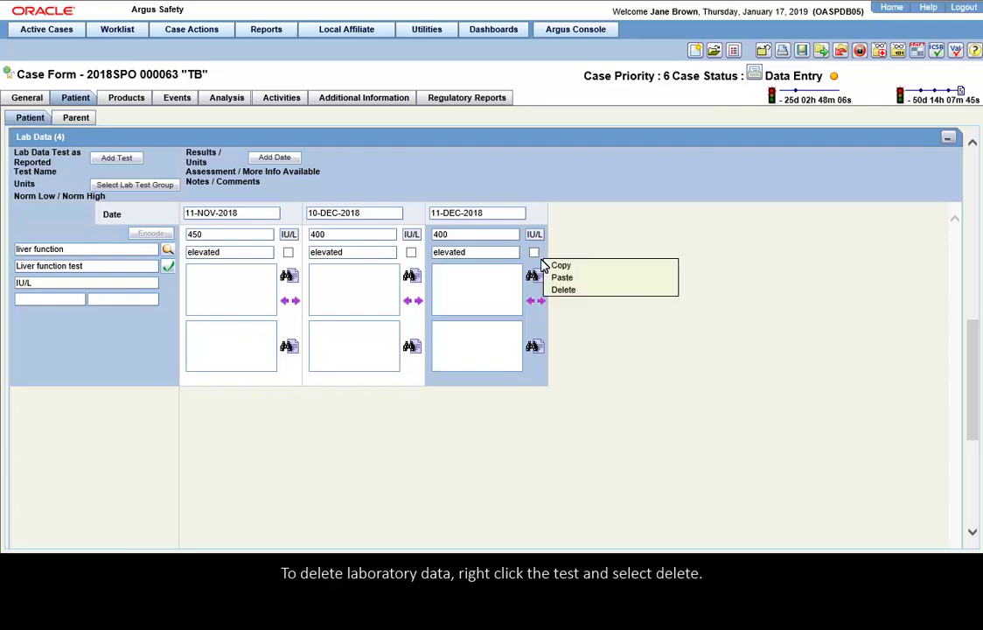
{"action": "left_click", "coordinate": [605, 289]}
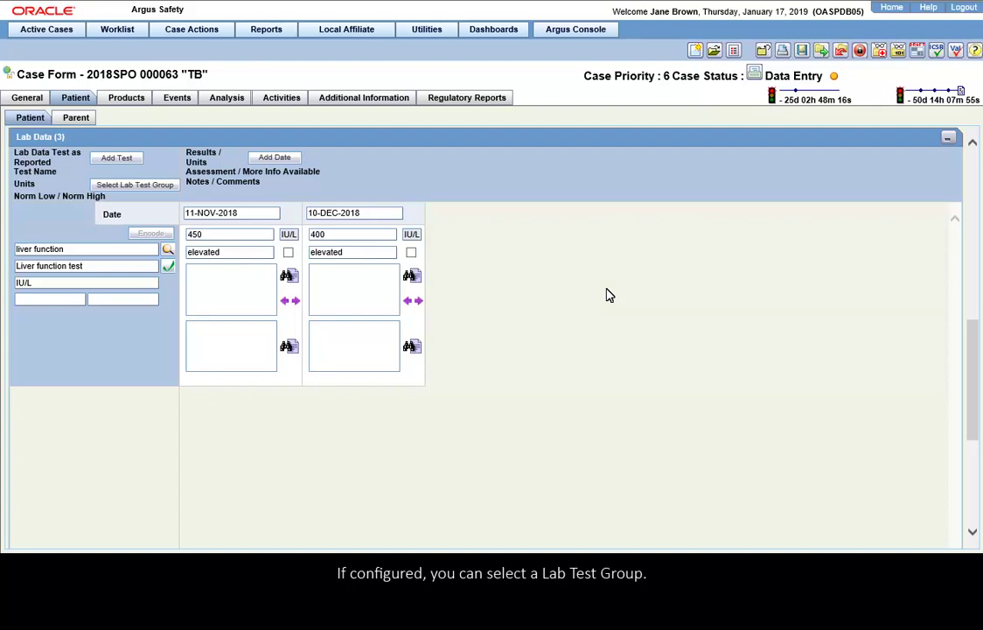
Step: Add the Thyroid Function Tests group and scroll to its Thyroxine and Tri-iodothyronine entries
{"action": "left_click", "coordinate": [171, 185]}
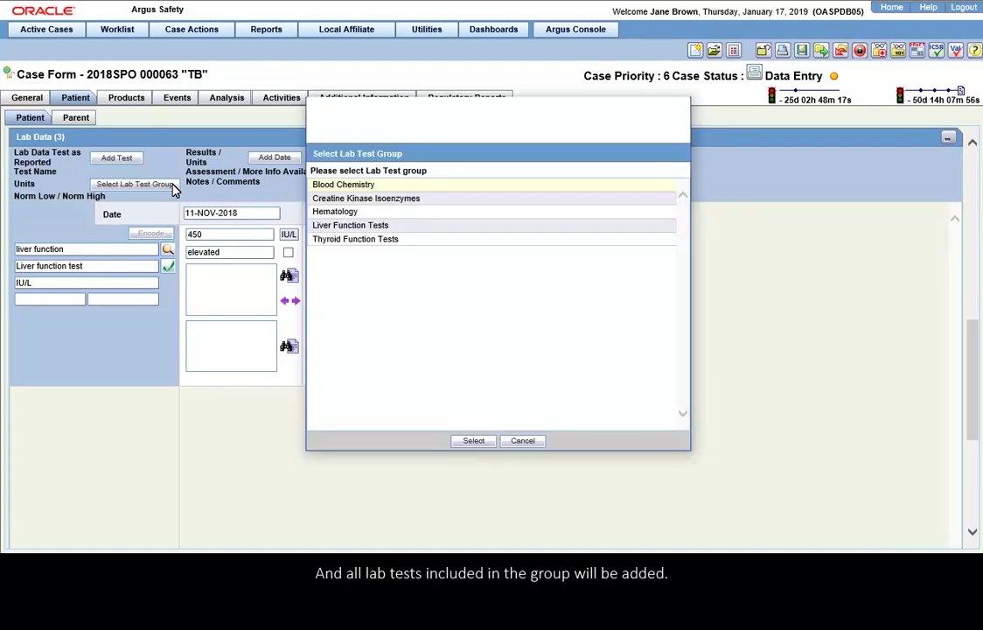
{"action": "left_click", "coordinate": [450, 242]}
{"action": "left_click", "coordinate": [477, 442]}
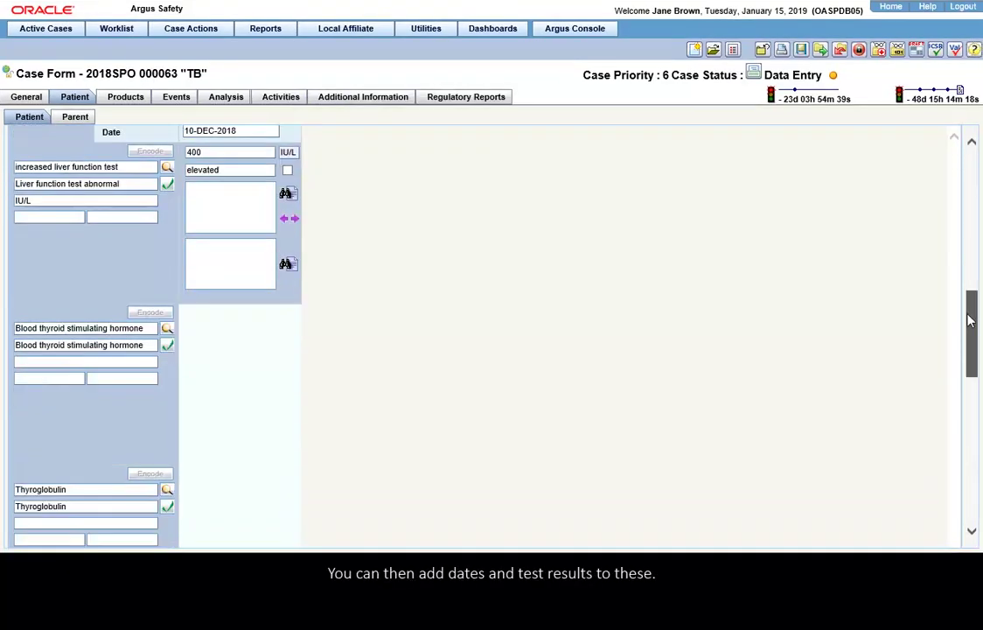
{"action": "left_click_drag", "start_coordinate": [969, 320], "coordinate": [973, 444]}
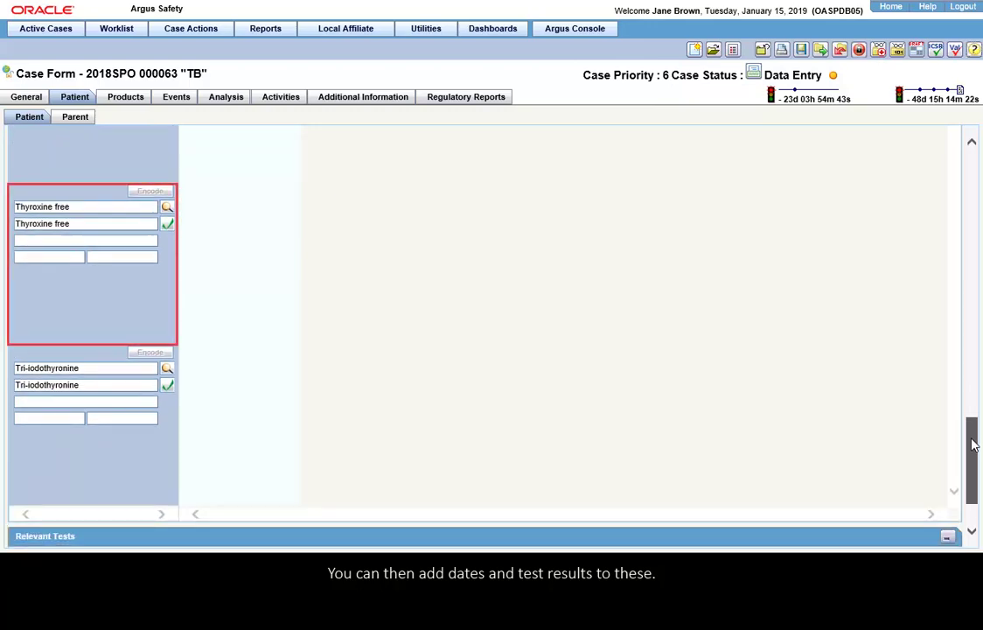